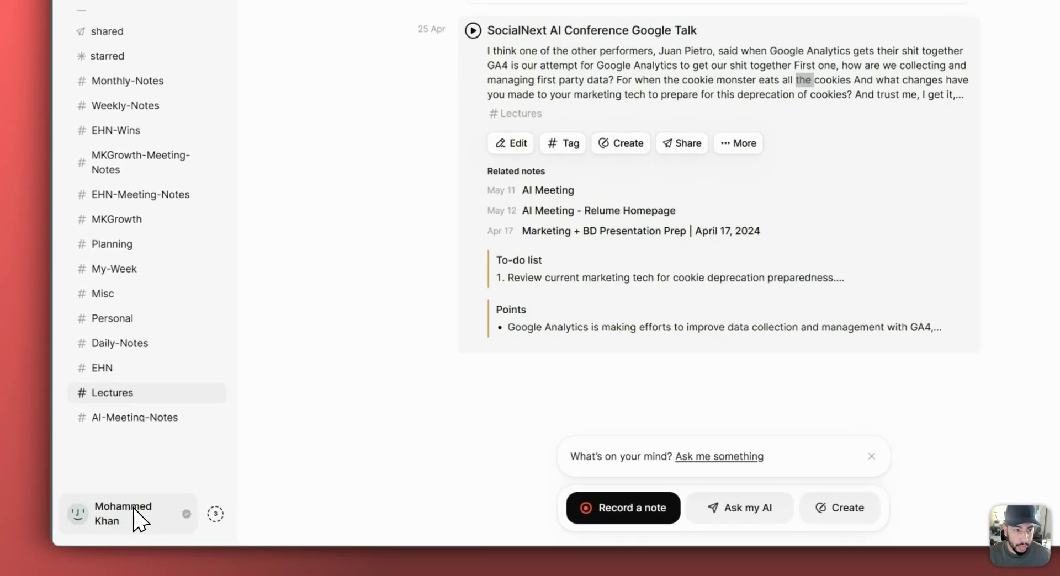
Check the account options, then scroll through the Buy Me a Coffee page.
{"action": "left_click", "coordinate": [122, 524]}
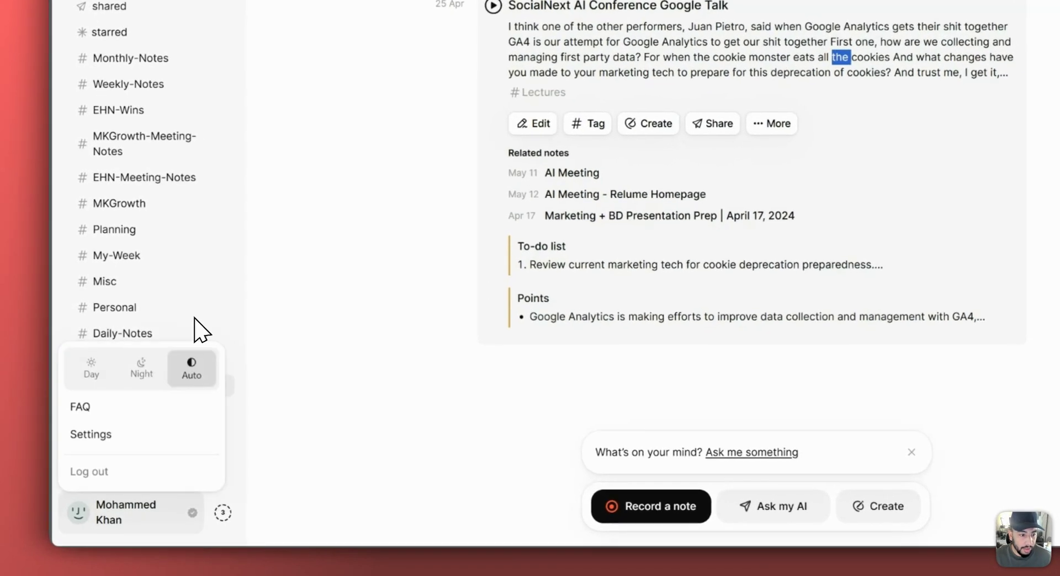
{"action": "left_click", "coordinate": [285, 483]}
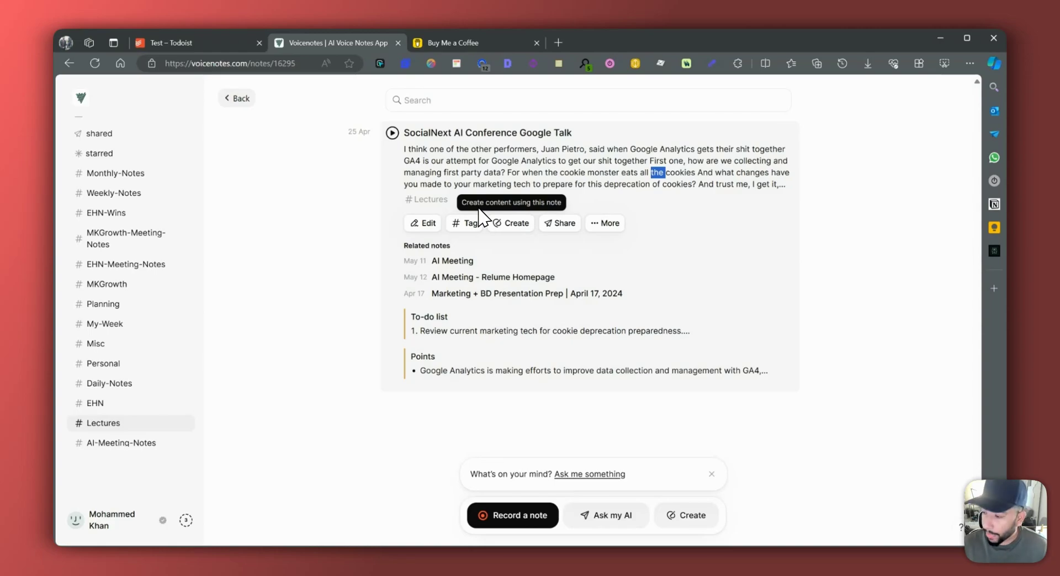
{"action": "mouse_move", "coordinate": [463, 261]}
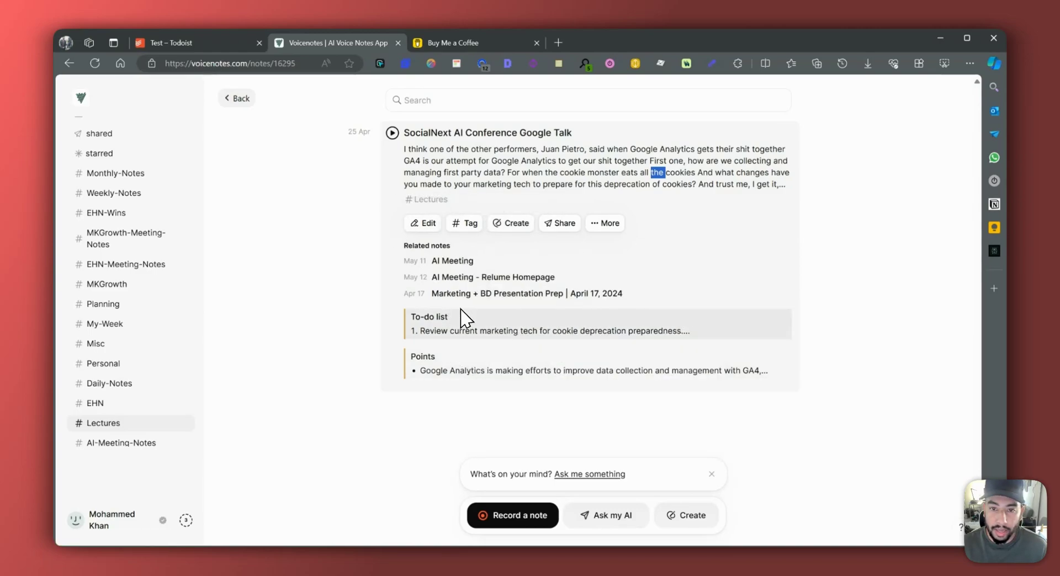
{"action": "mouse_move", "coordinate": [646, 276]}
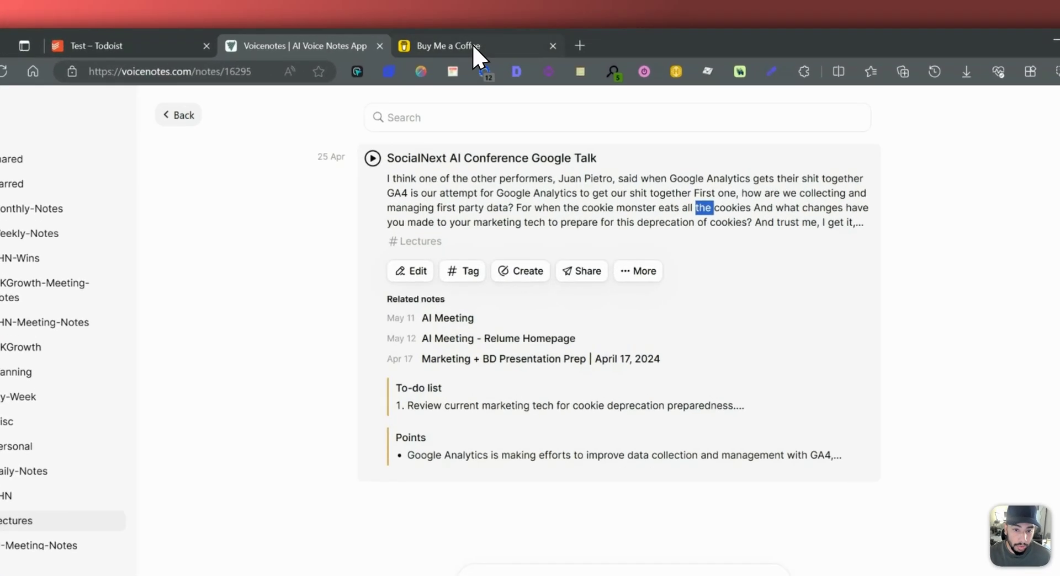
{"action": "left_click", "coordinate": [469, 42]}
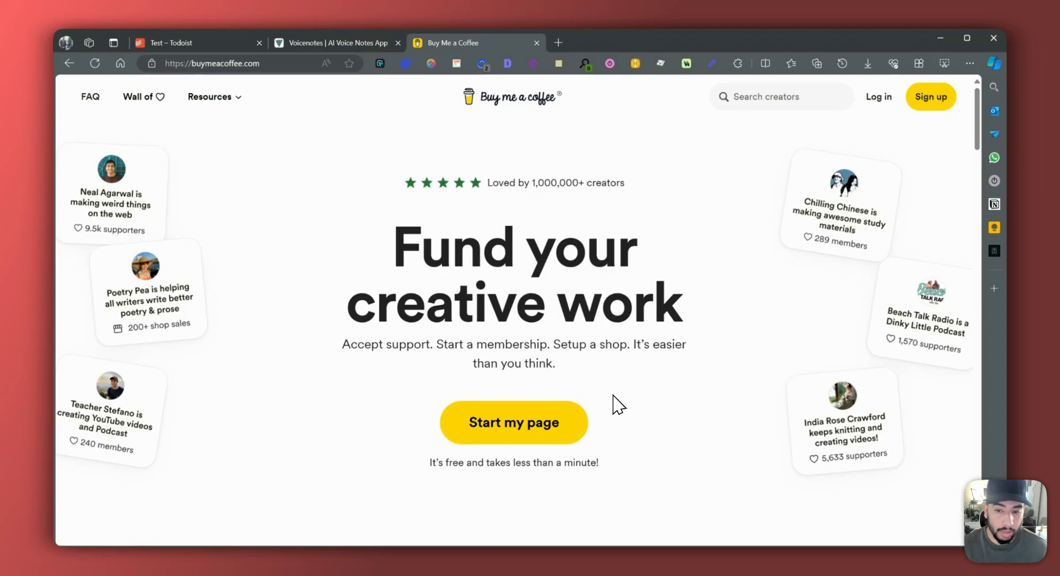
{"action": "scroll", "coordinate": [612, 400], "scroll_direction": "down", "scroll_amount": 3}
{"action": "scroll", "coordinate": [610, 406], "scroll_direction": "up", "scroll_amount": 3}
{"action": "scroll", "coordinate": [609, 406], "scroll_direction": "down", "scroll_amount": 3}
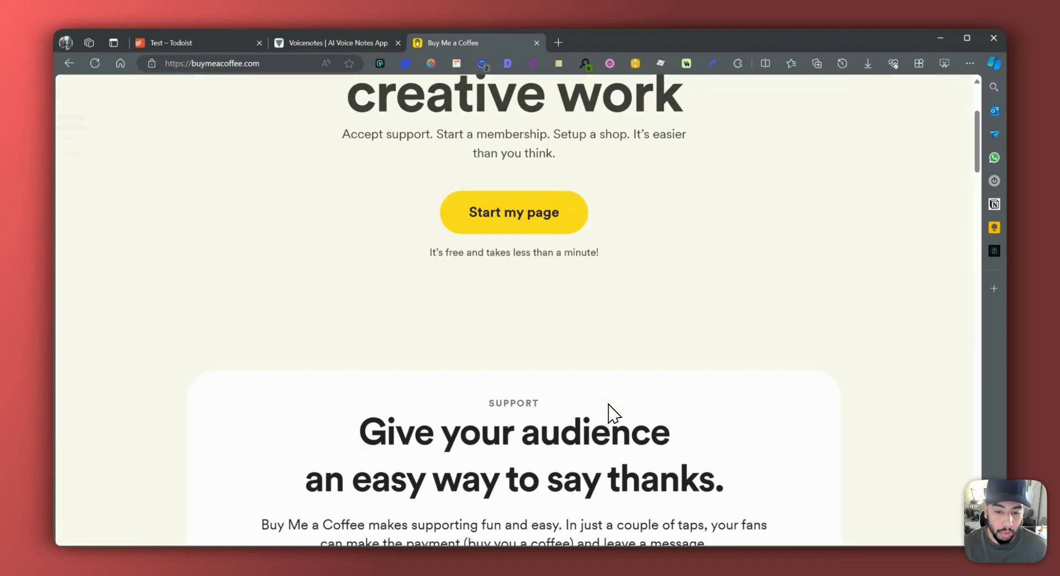
{"action": "scroll", "coordinate": [609, 405], "scroll_direction": "down", "scroll_amount": 15}
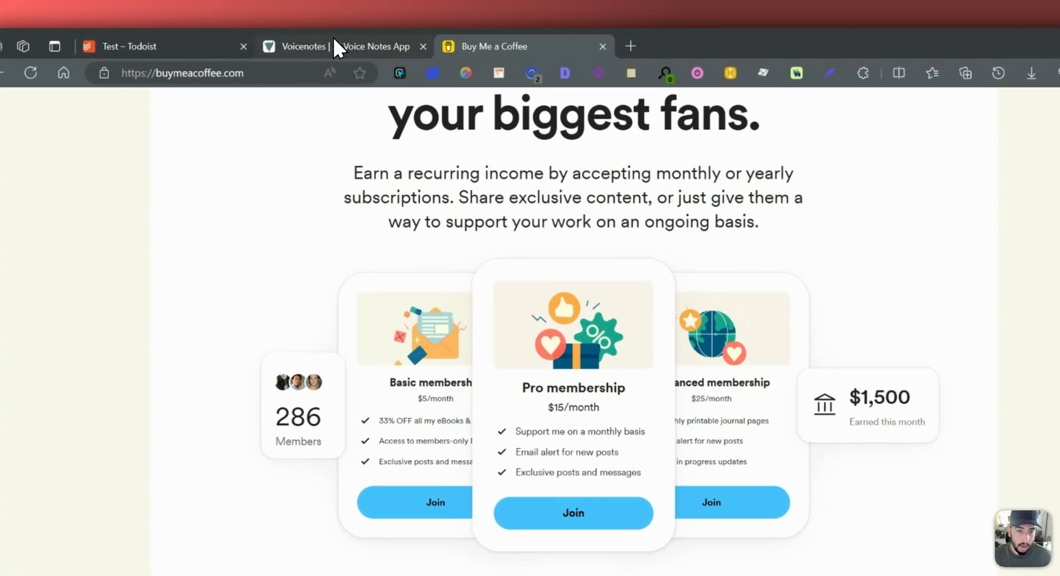
Return to the conference talk note and record a new voice note, running to 57 seconds.
{"action": "left_click", "coordinate": [323, 42]}
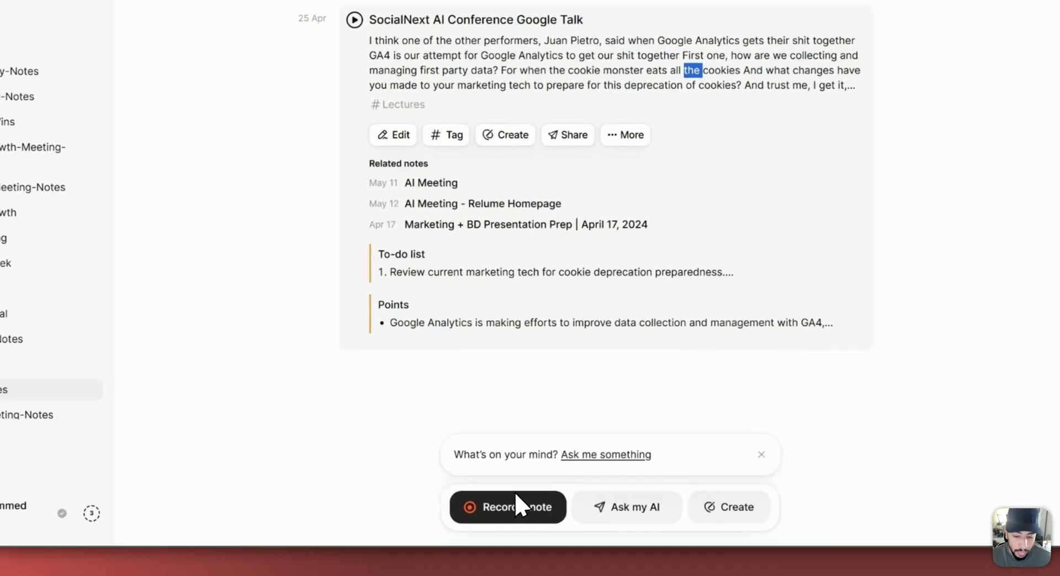
{"action": "left_click", "coordinate": [511, 515]}
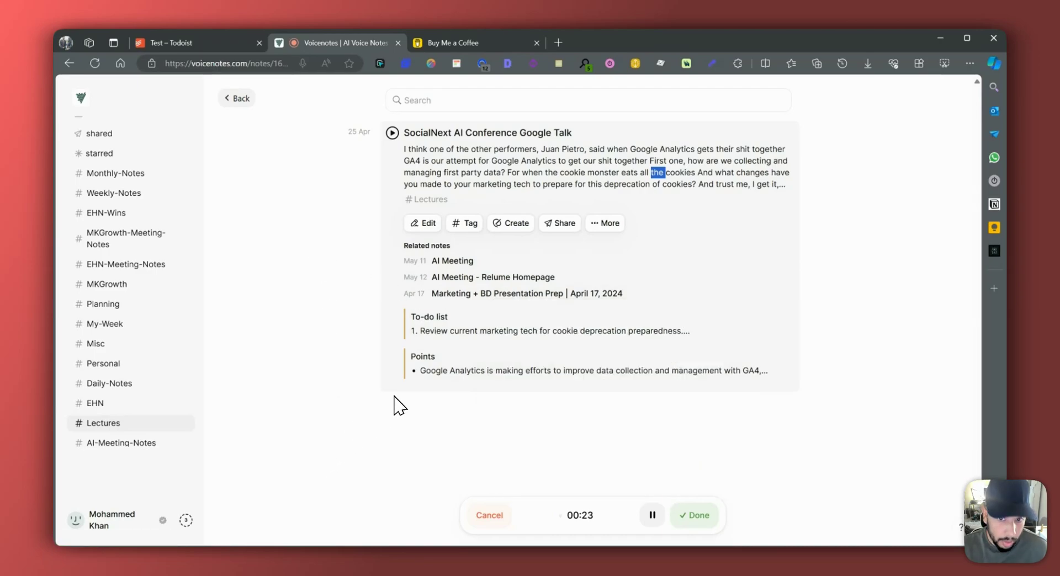
{"action": "mouse_move", "coordinate": [586, 295]}
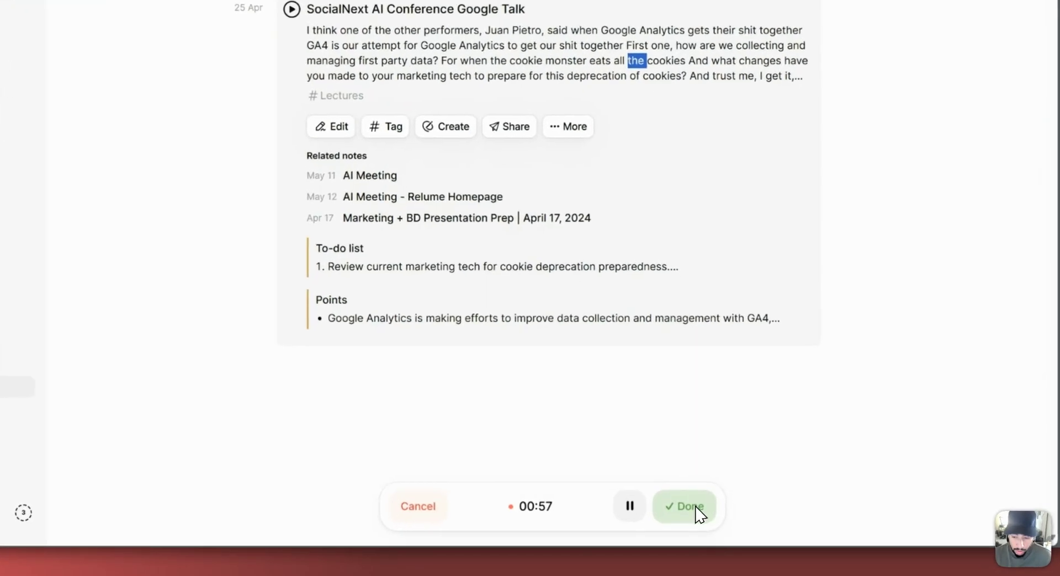
Finish the recording and open the new transcribed Day Plan note, leaving it unedited.
{"action": "left_click", "coordinate": [706, 516]}
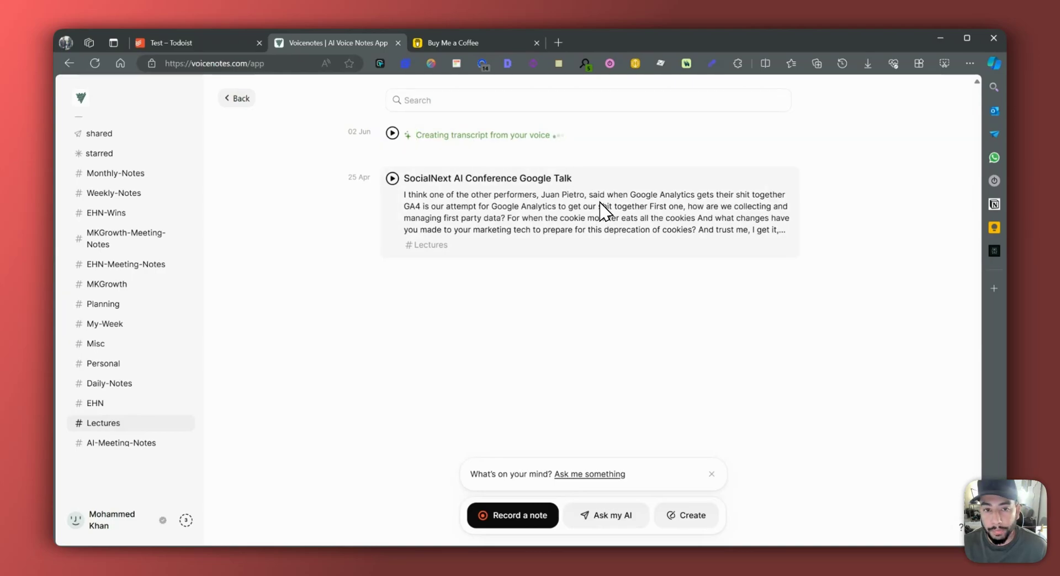
{"action": "left_click", "coordinate": [408, 160]}
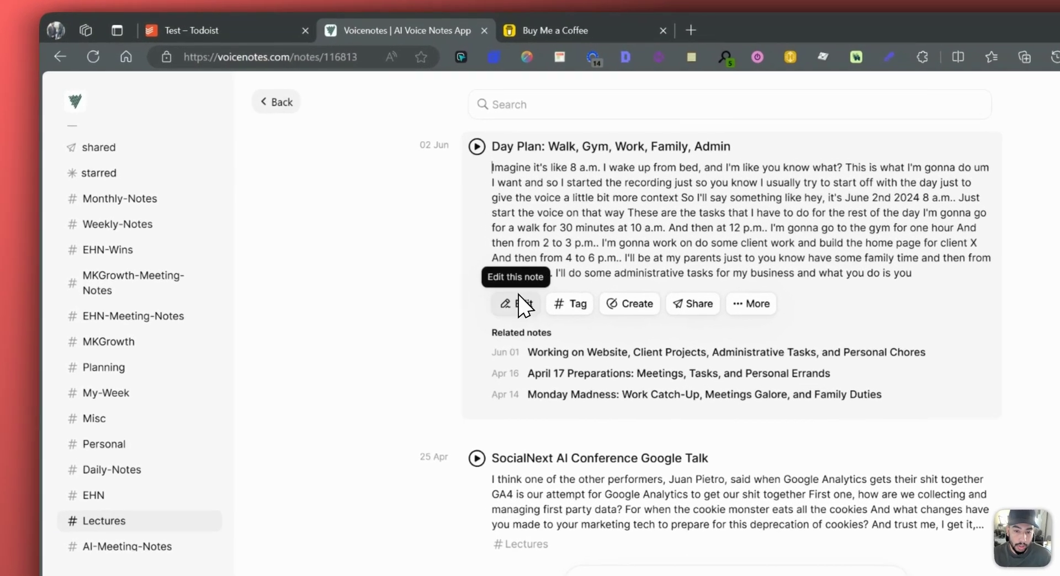
{"action": "left_click", "coordinate": [422, 255]}
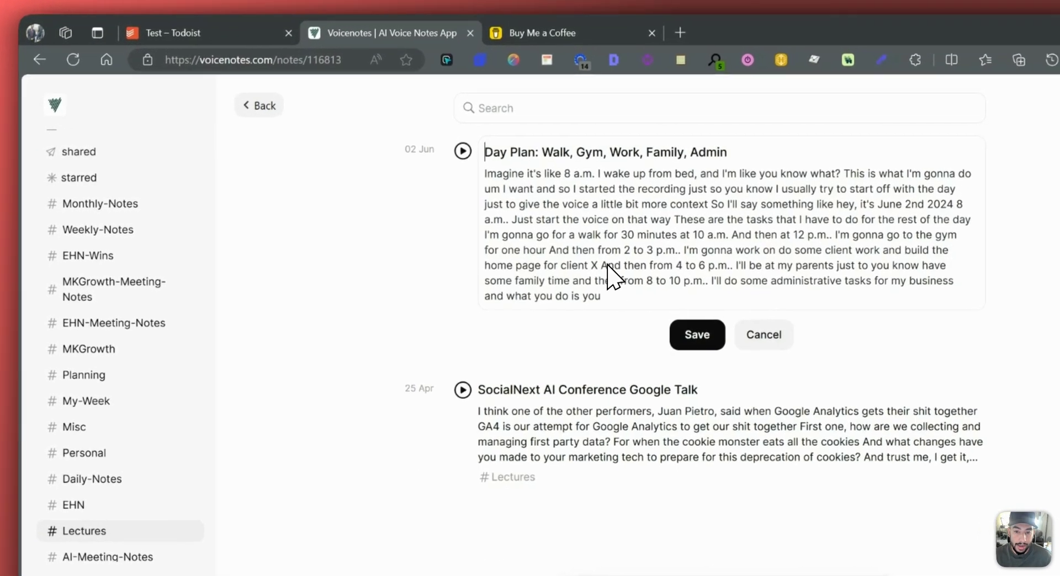
{"action": "left_click", "coordinate": [763, 335]}
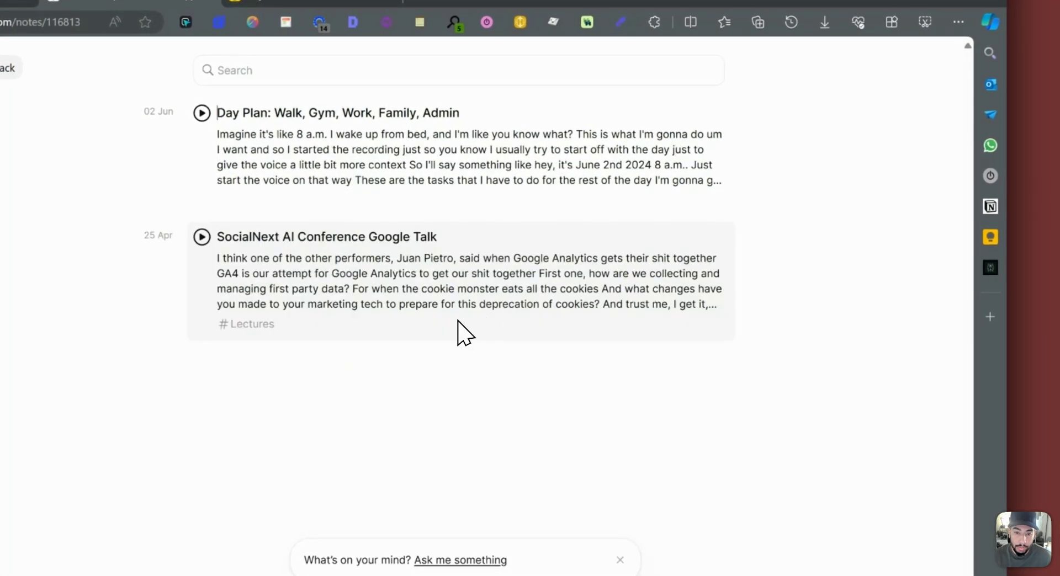
Expand the Day Plan note again and bring up its Create menu of AI content types.
{"action": "left_click", "coordinate": [313, 196]}
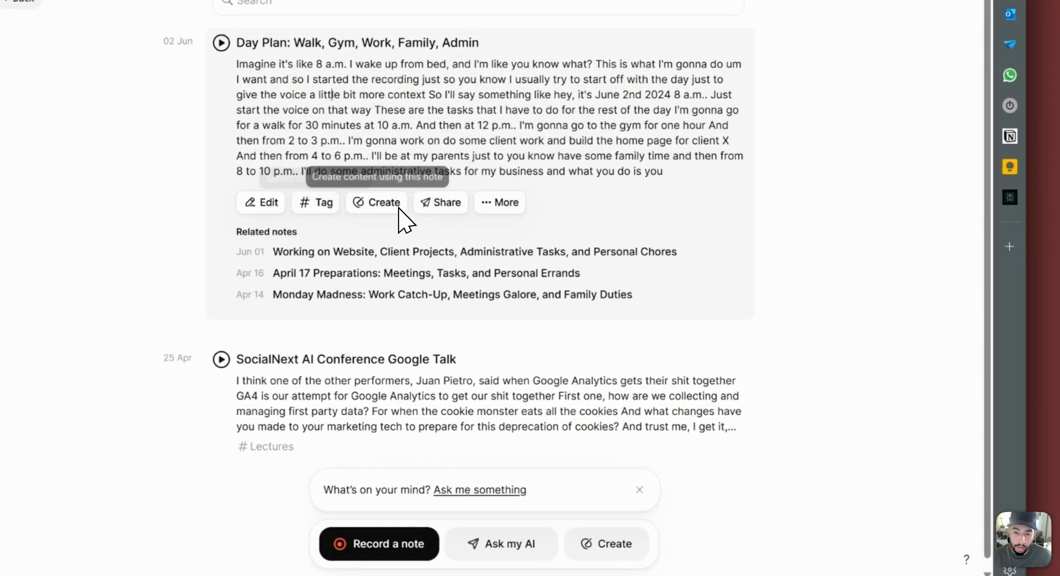
{"action": "left_click", "coordinate": [507, 205]}
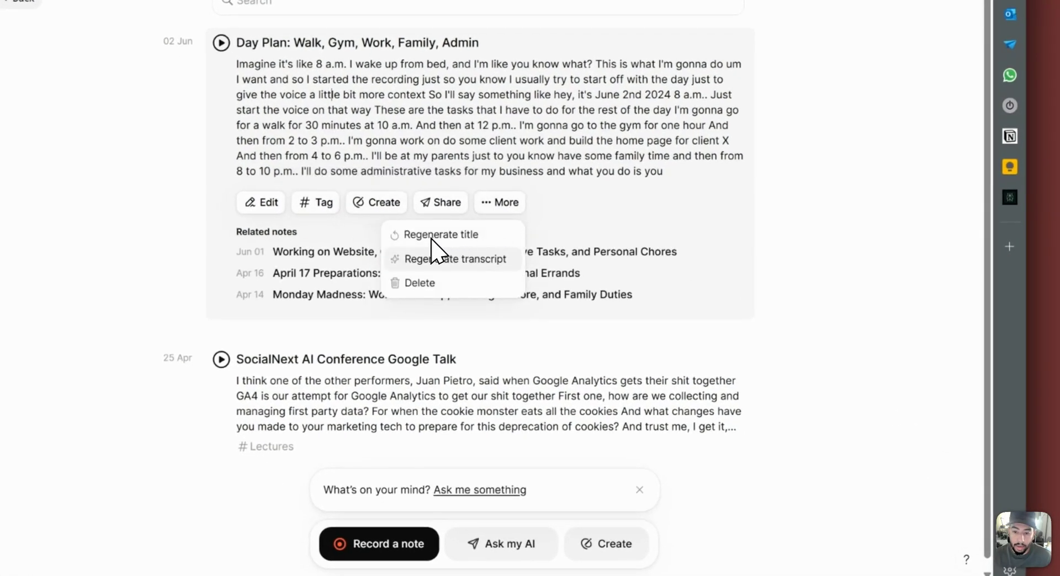
{"action": "left_click", "coordinate": [386, 206]}
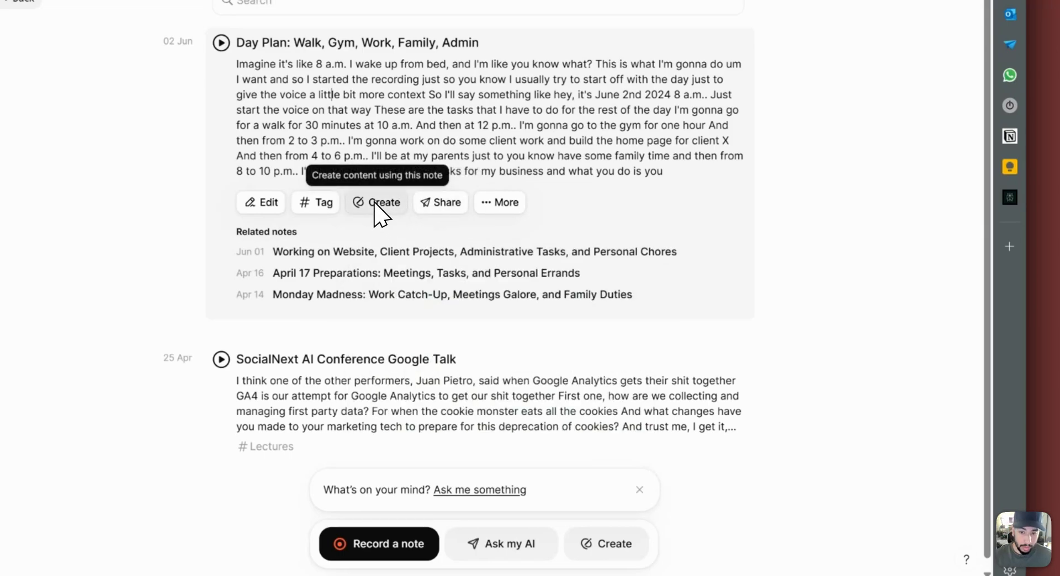
{"action": "left_click", "coordinate": [379, 205]}
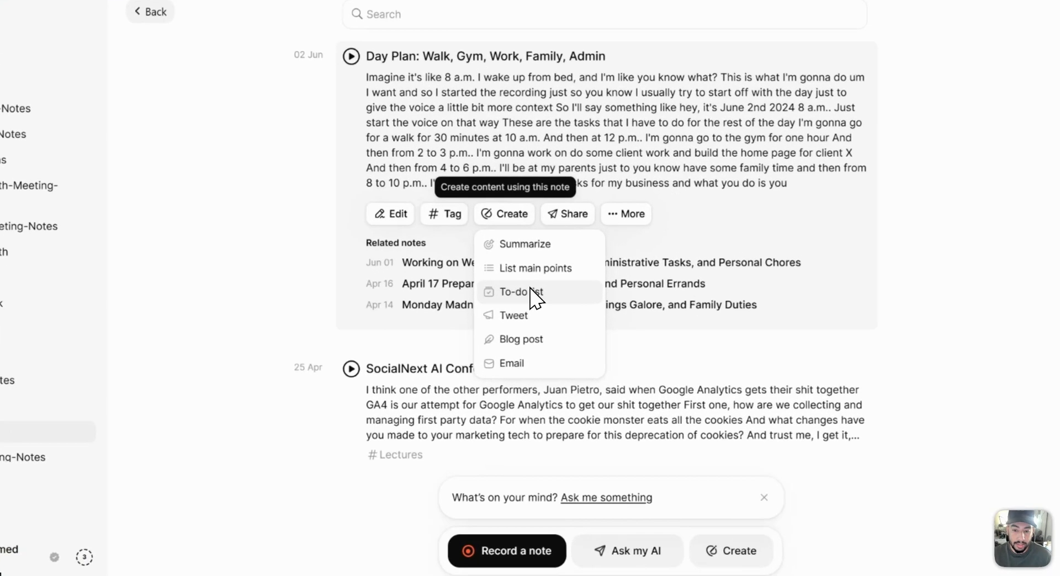
Generate a five-item to-do list from the Day Plan note, copy it, and go to Todoist's Test task.
{"action": "left_click", "coordinate": [530, 315]}
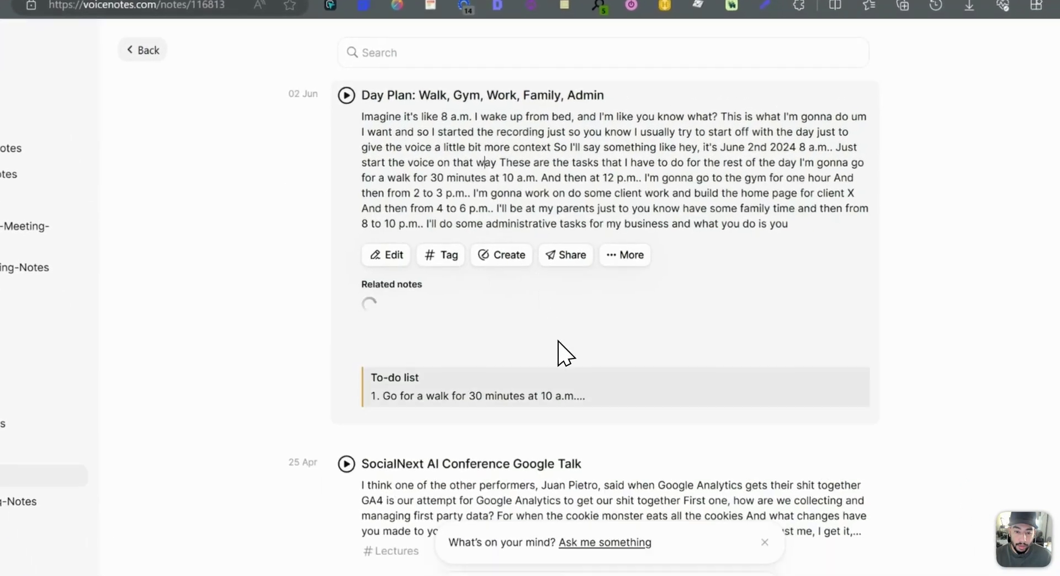
{"action": "left_click", "coordinate": [416, 396]}
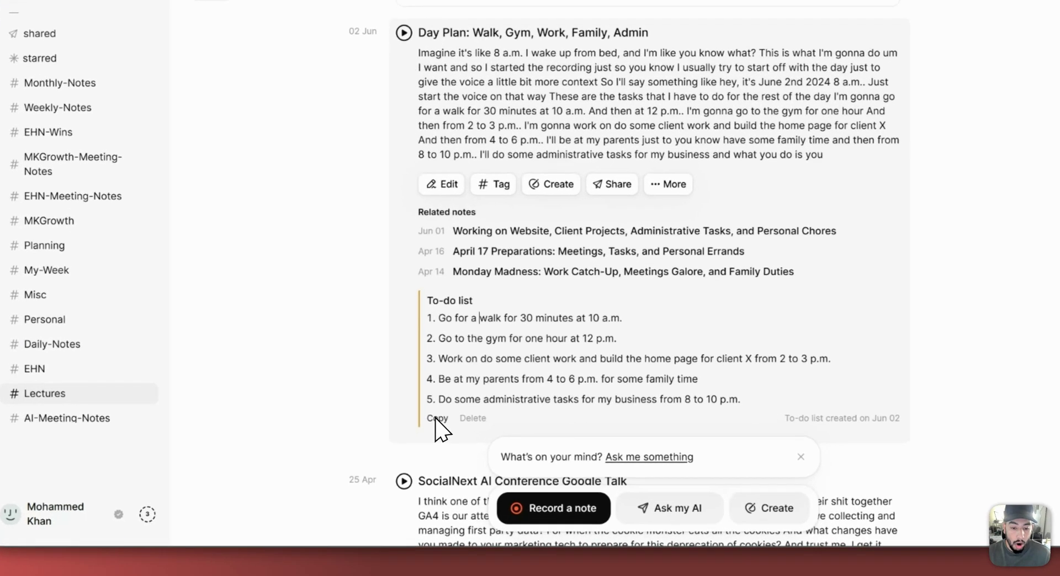
{"action": "left_click", "coordinate": [419, 443]}
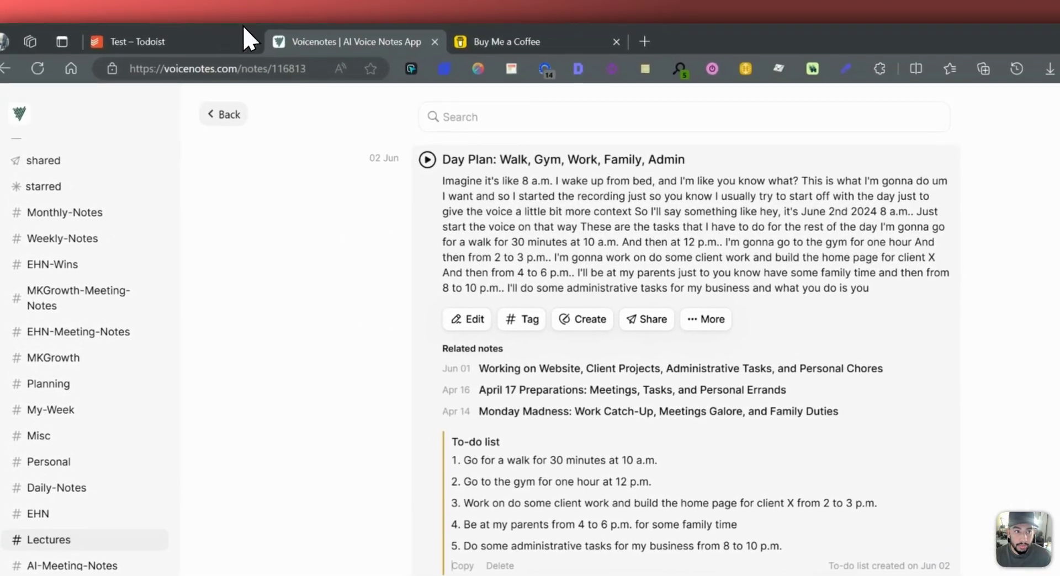
{"action": "left_click", "coordinate": [150, 39]}
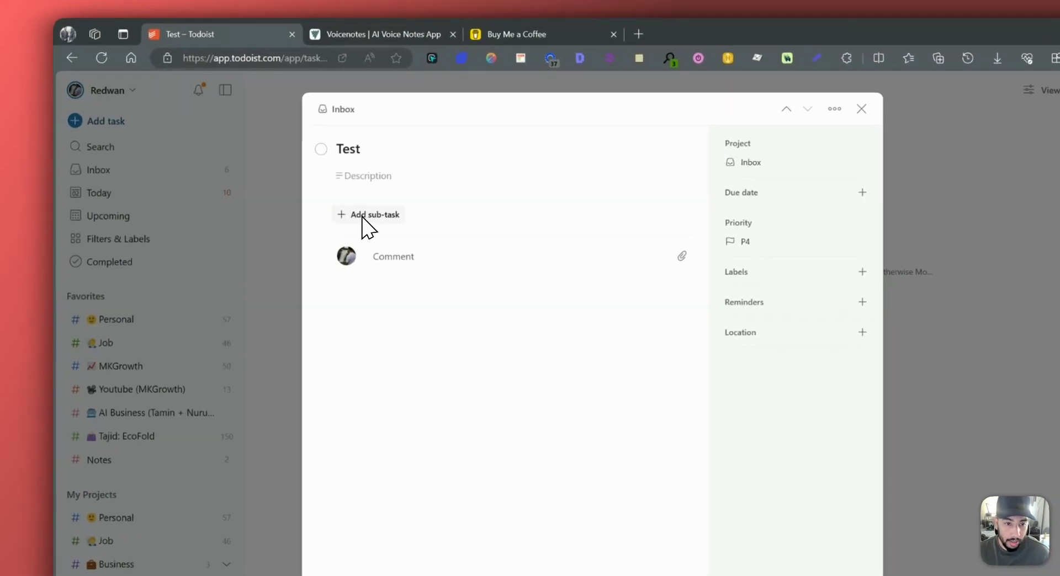
Paste the copied to-do list under Test as five separate dated sub-tasks.
{"action": "left_click", "coordinate": [318, 197]}
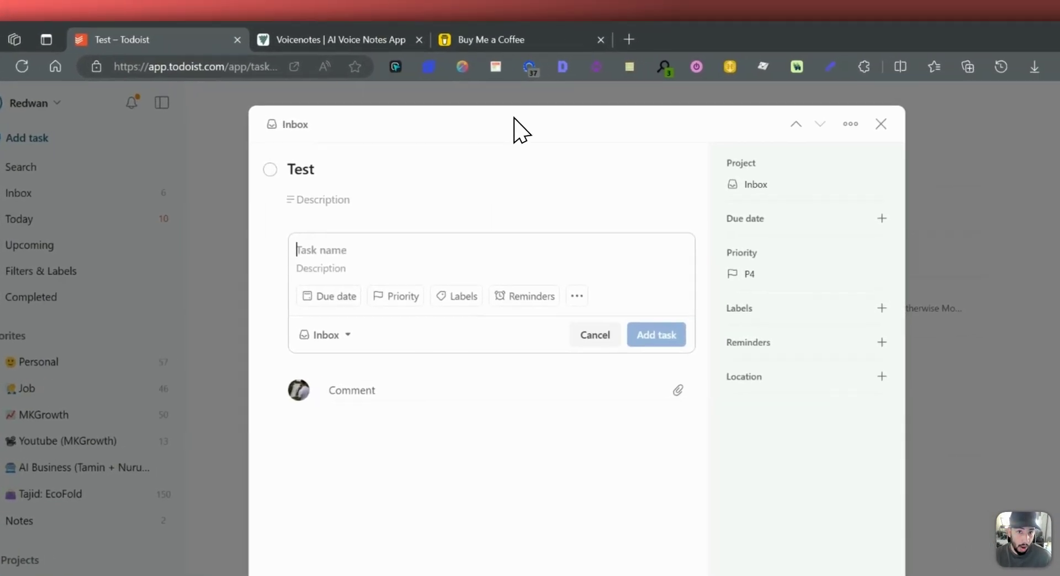
{"action": "key", "text": "ctrl+v"}
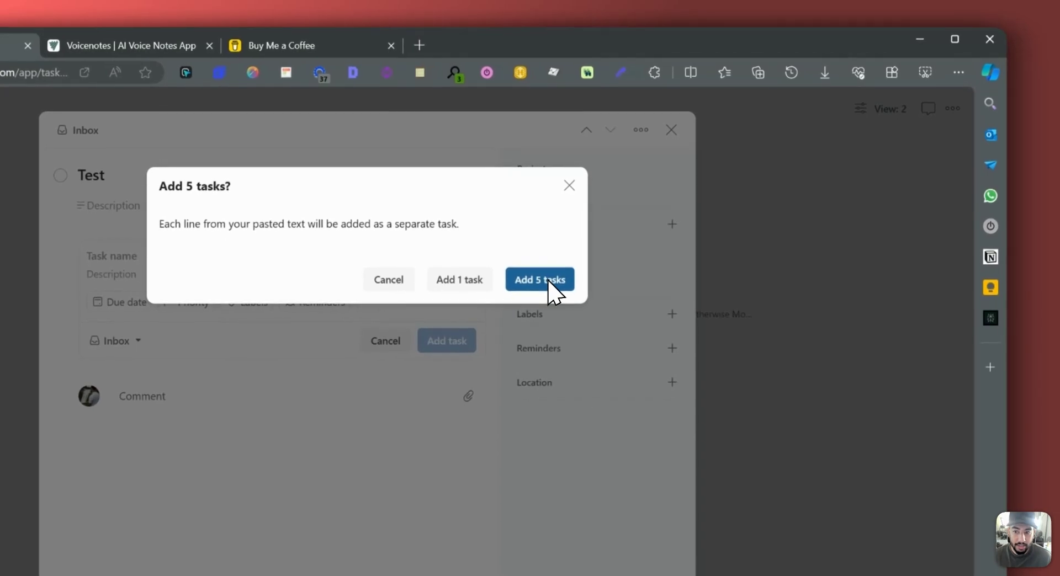
{"action": "left_click", "coordinate": [656, 221]}
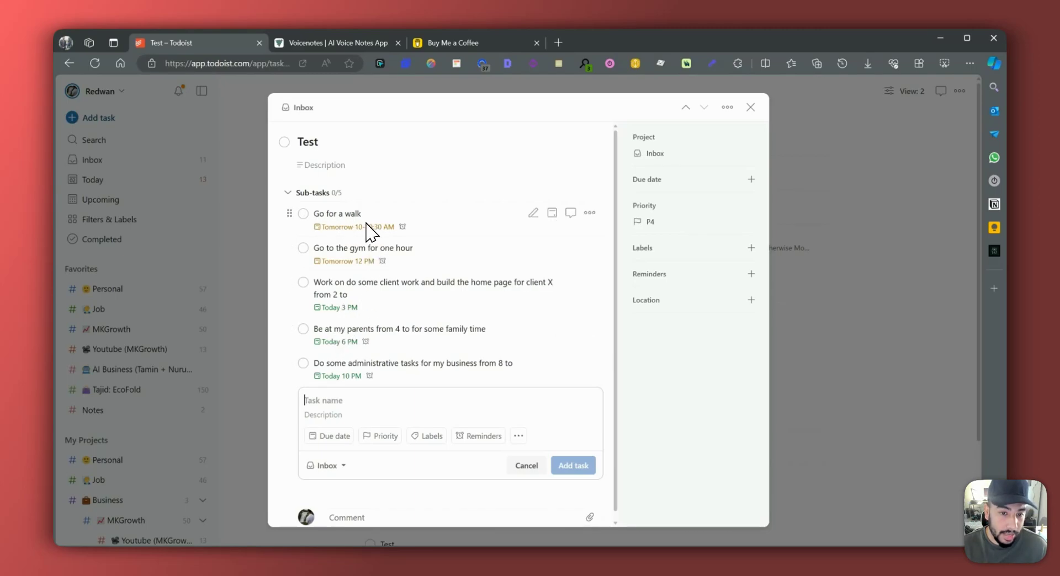
{"action": "mouse_move", "coordinate": [394, 225]}
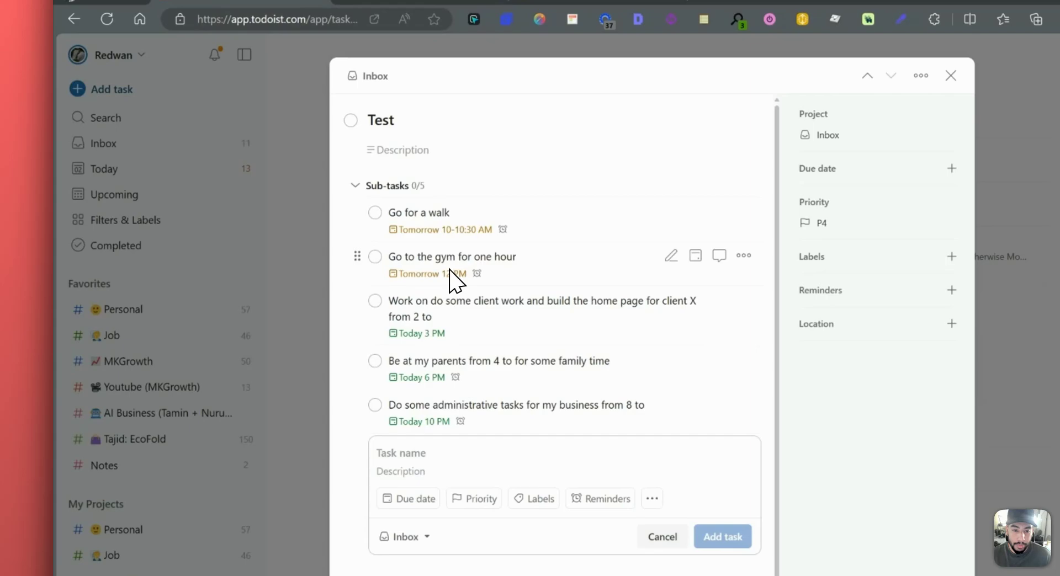
{"action": "left_click", "coordinate": [370, 262]}
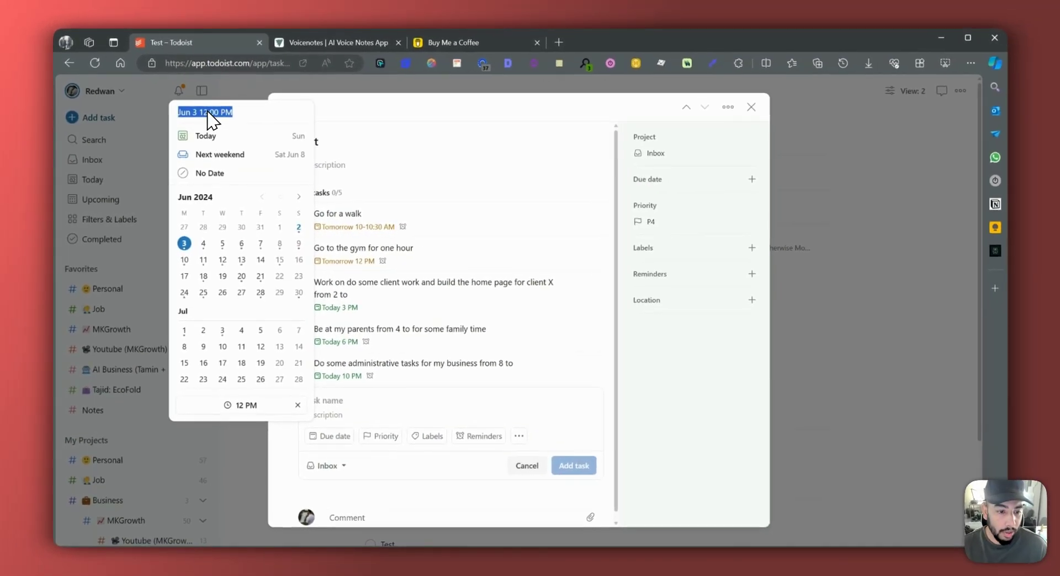
{"action": "scroll", "coordinate": [213, 348], "scroll_direction": "down", "scroll_amount": 3}
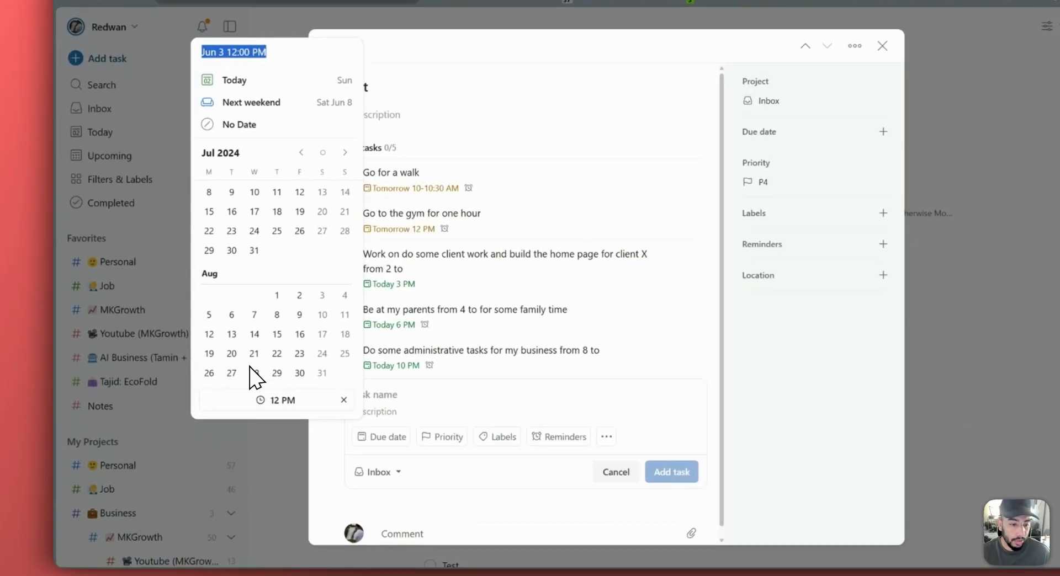
{"action": "left_click", "coordinate": [237, 404]}
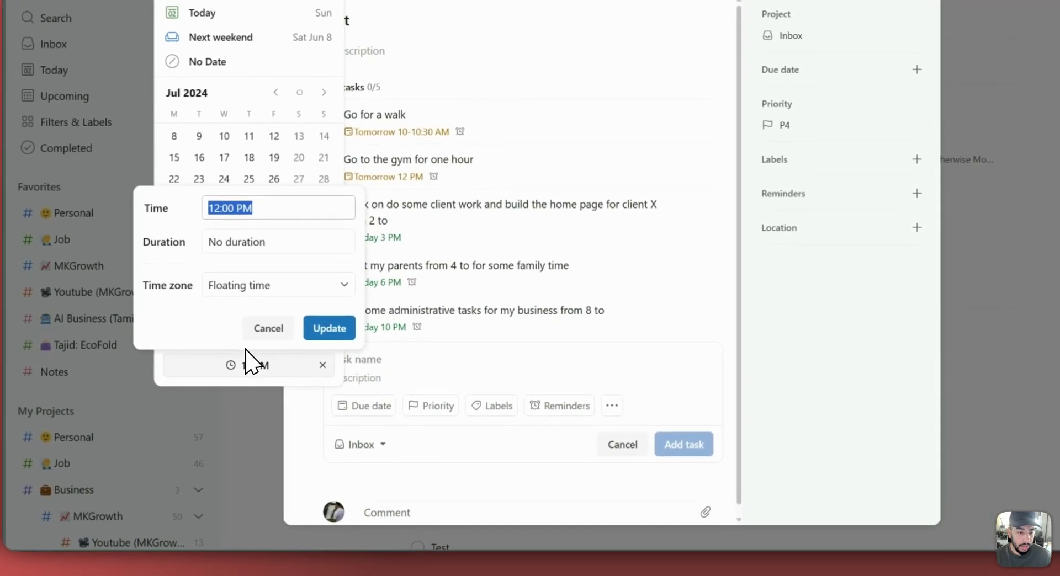
{"action": "left_click", "coordinate": [227, 243]}
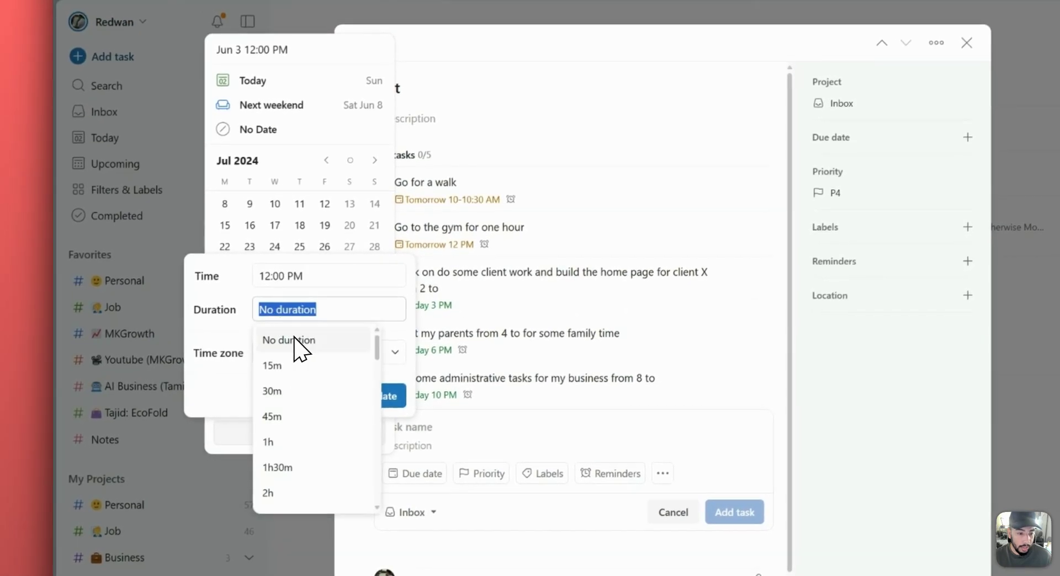
{"action": "left_click", "coordinate": [390, 395]}
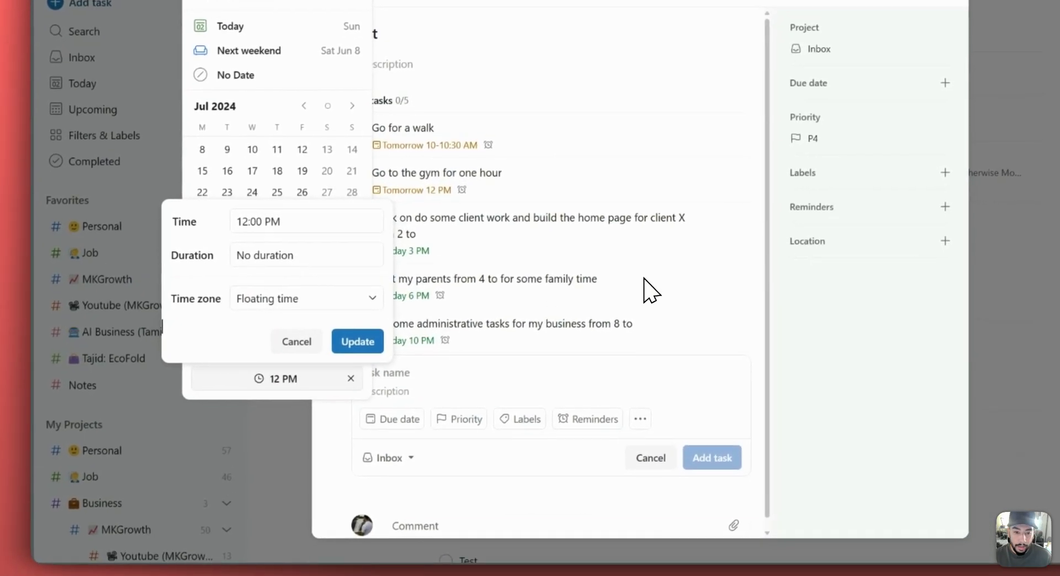
{"action": "left_click", "coordinate": [680, 343]}
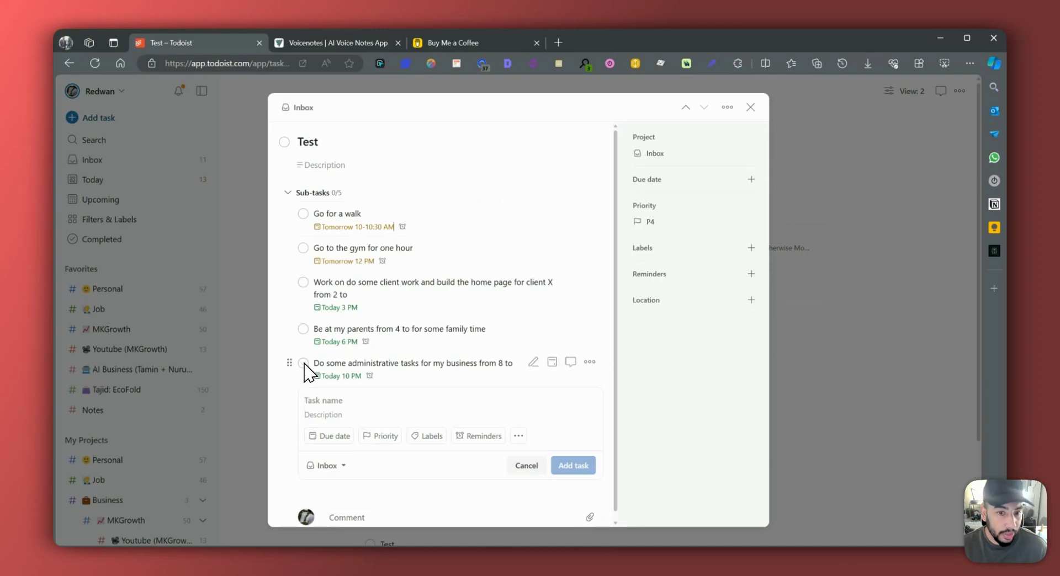
{"action": "scroll", "coordinate": [414, 325], "scroll_direction": "down", "scroll_amount": 1}
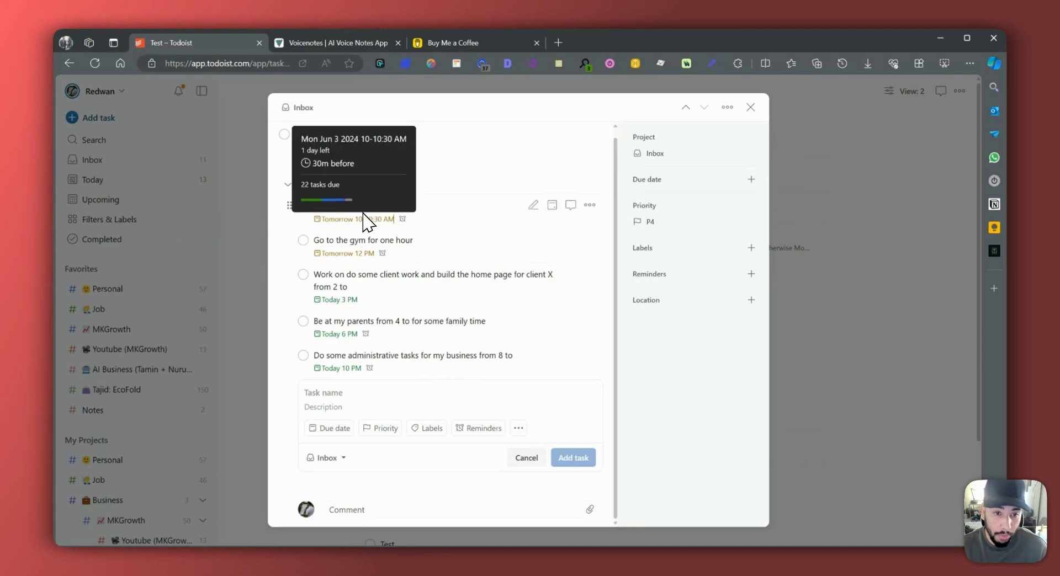
{"action": "mouse_move", "coordinate": [395, 219]}
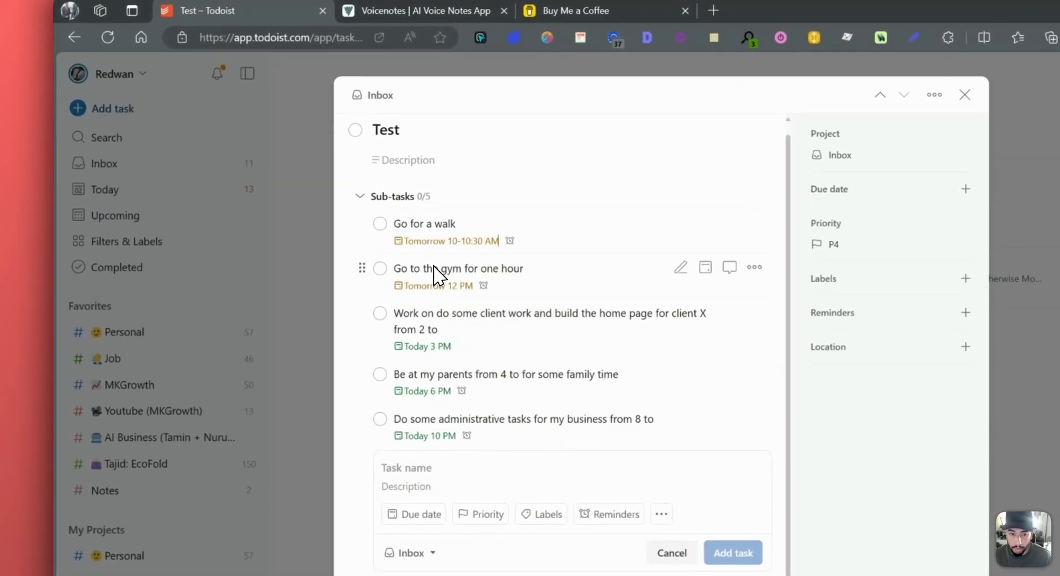
{"action": "left_click", "coordinate": [343, 243]}
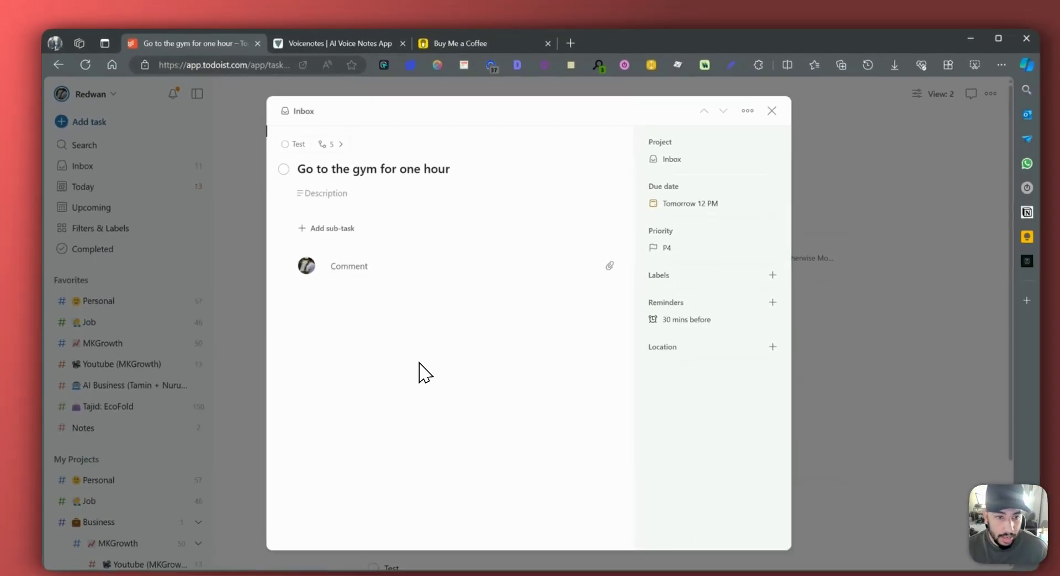
{"action": "left_click", "coordinate": [292, 171]}
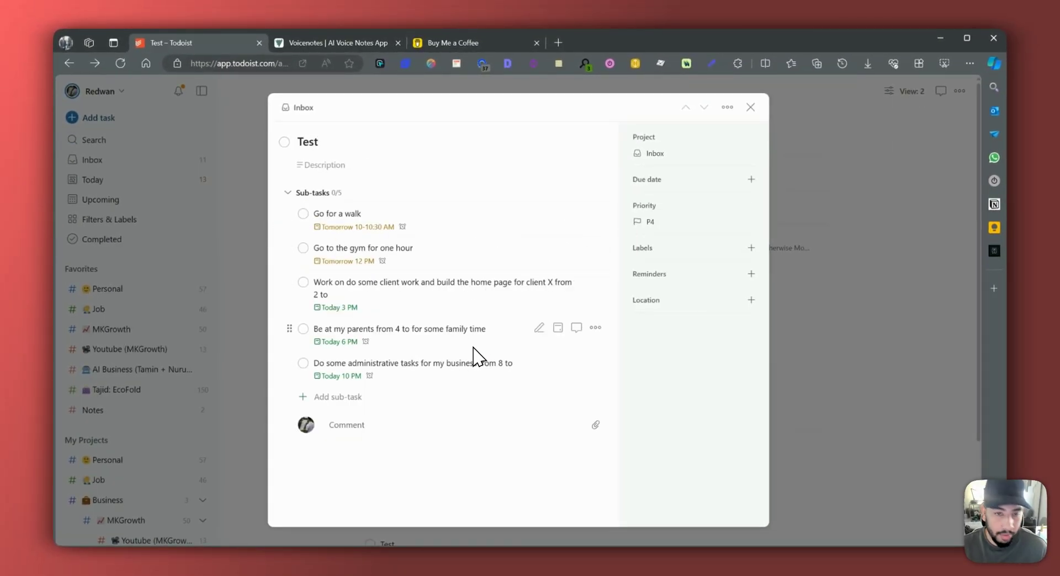